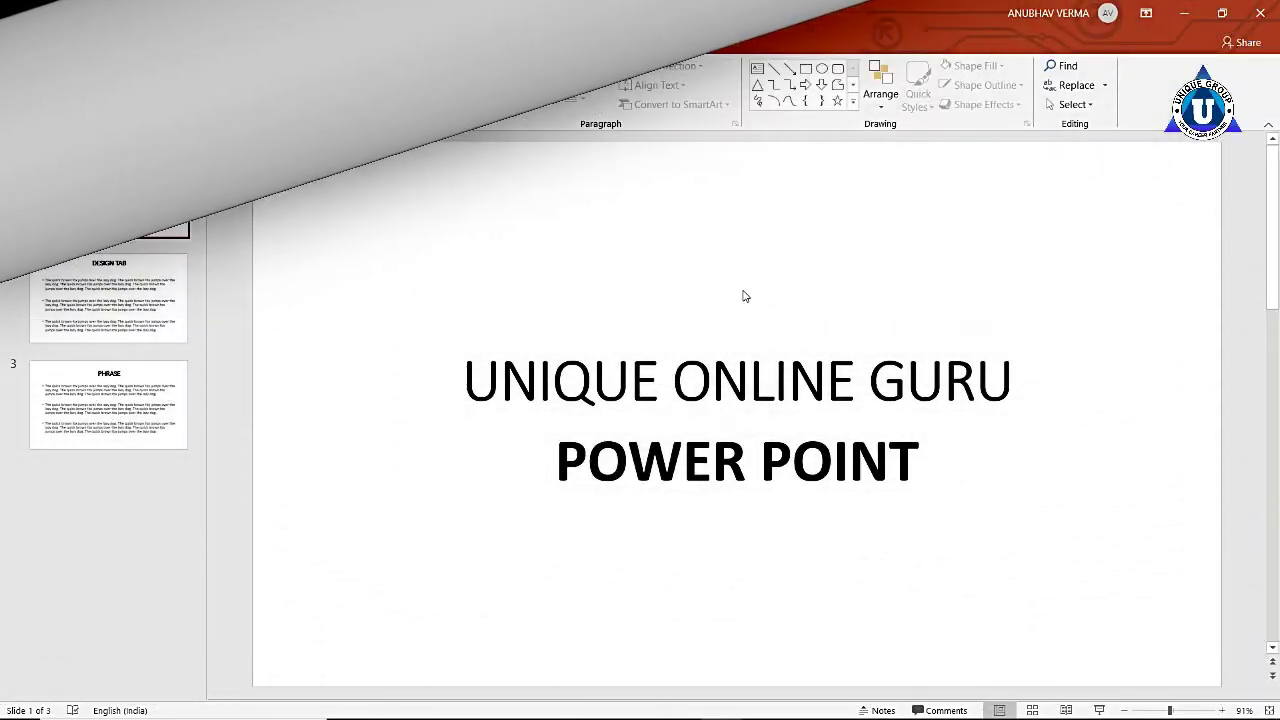
Look through the title, DESIGN TAB and PHRASE slides, finishing on the title slide with the Design tab showing
left_click(128, 308)
left_click(118, 408)
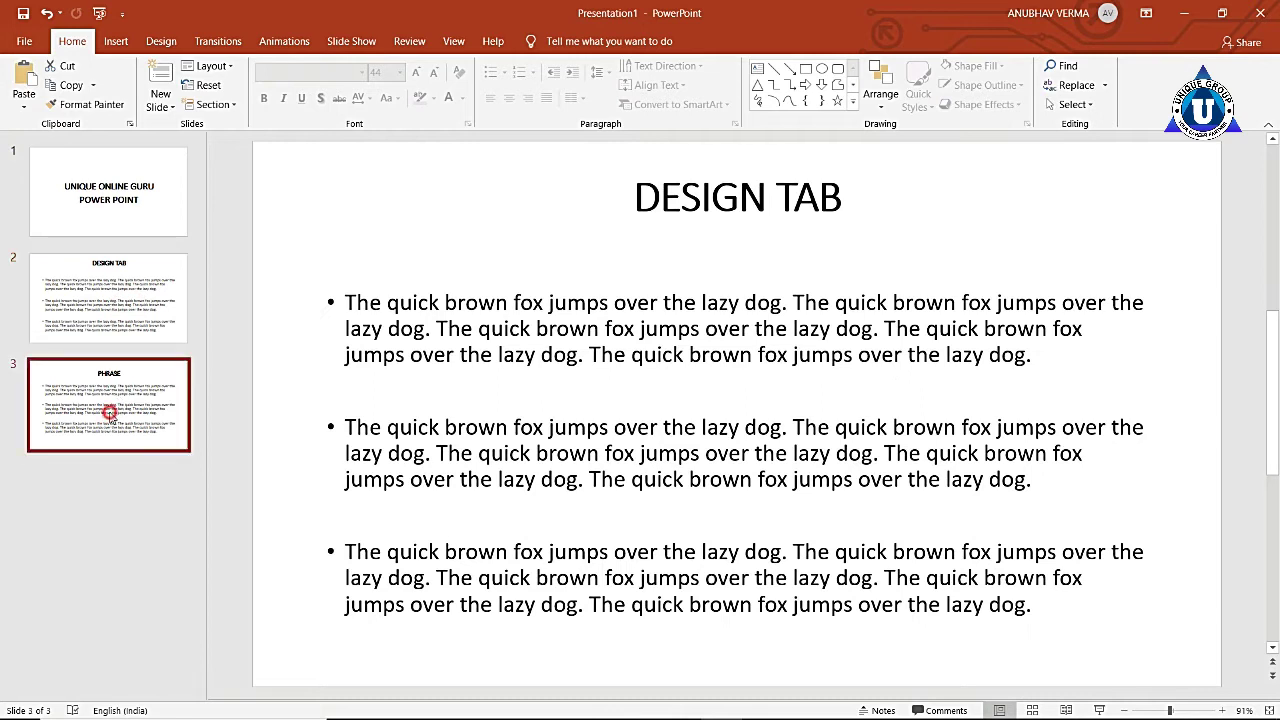
left_click(104, 200)
left_click(100, 277)
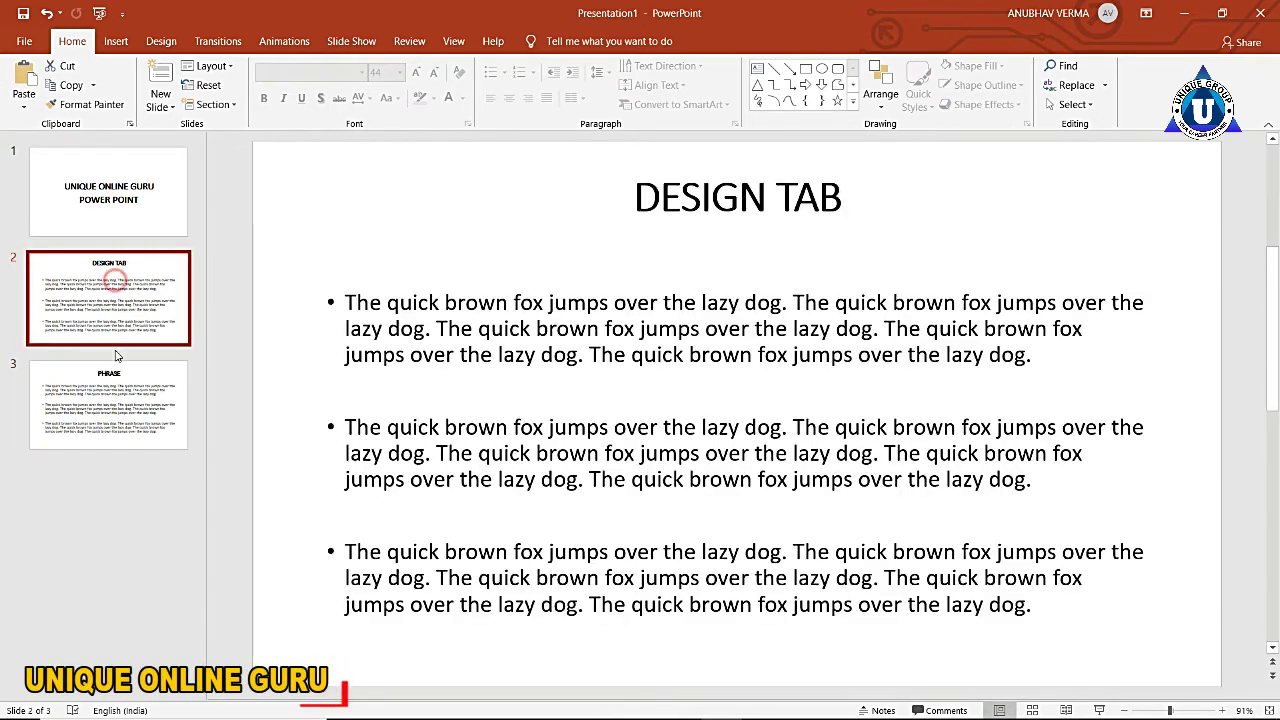
left_click(110, 397)
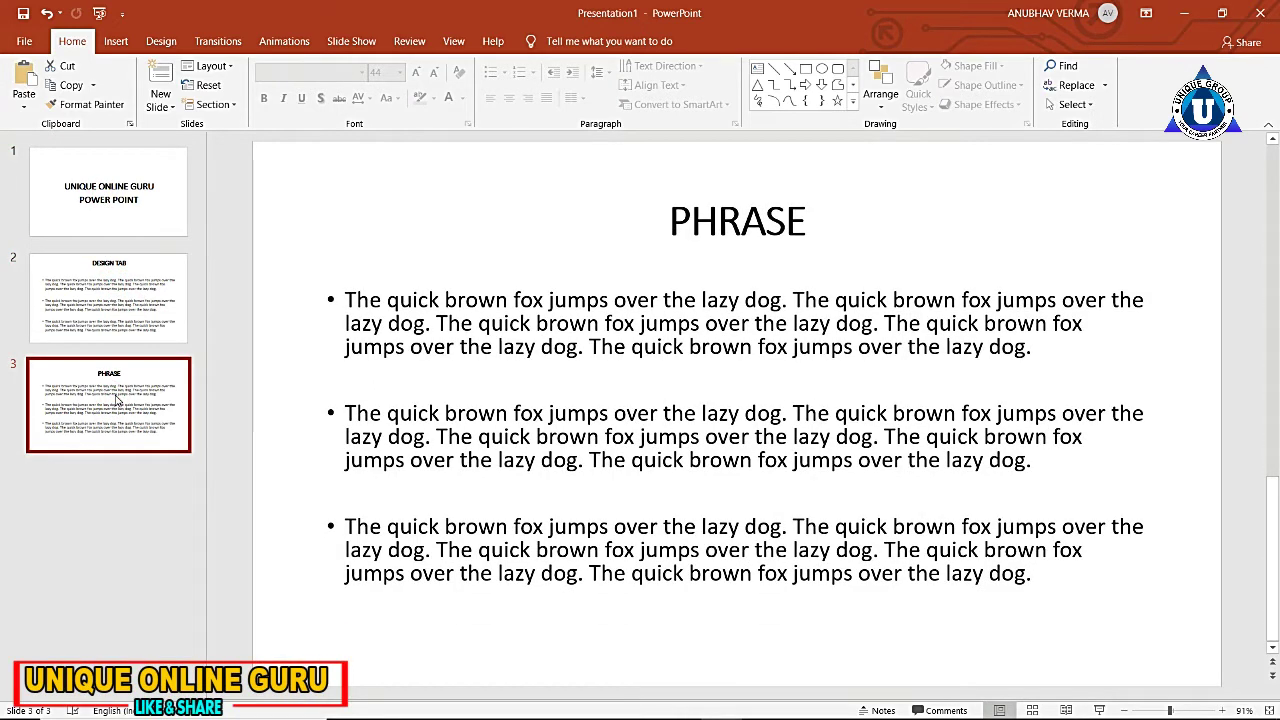
left_click(110, 188)
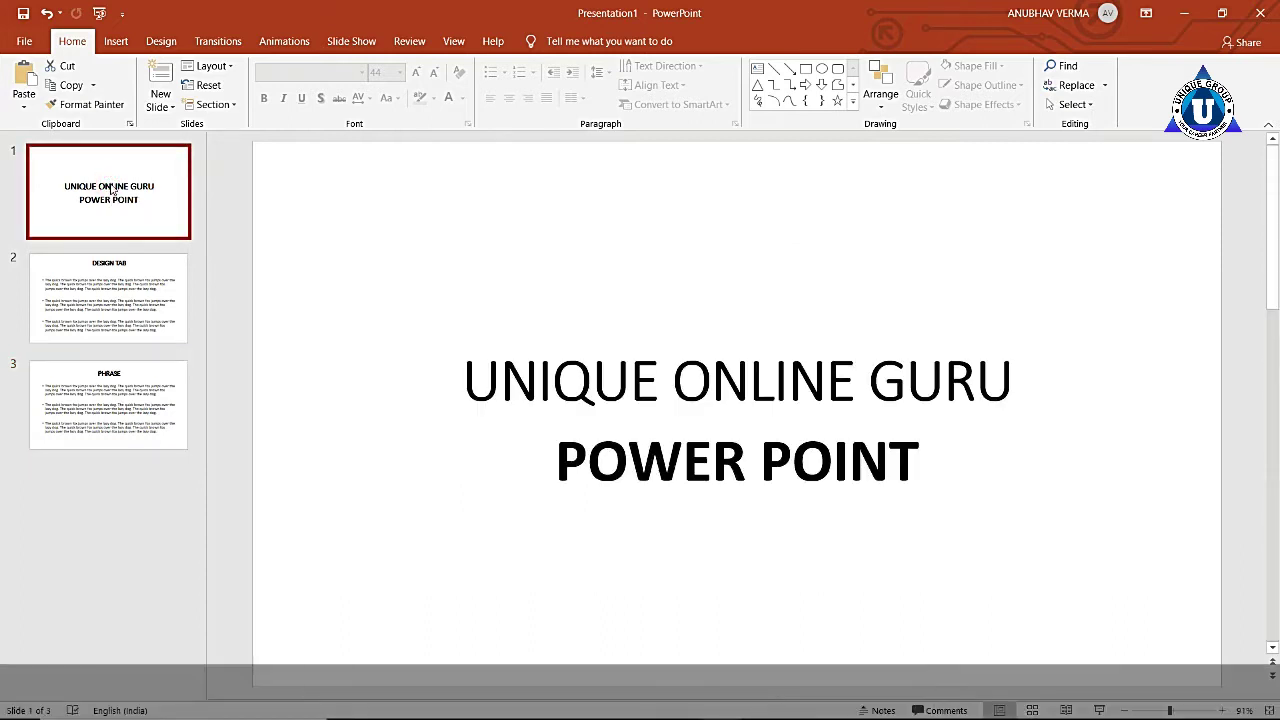
left_click(105, 282)
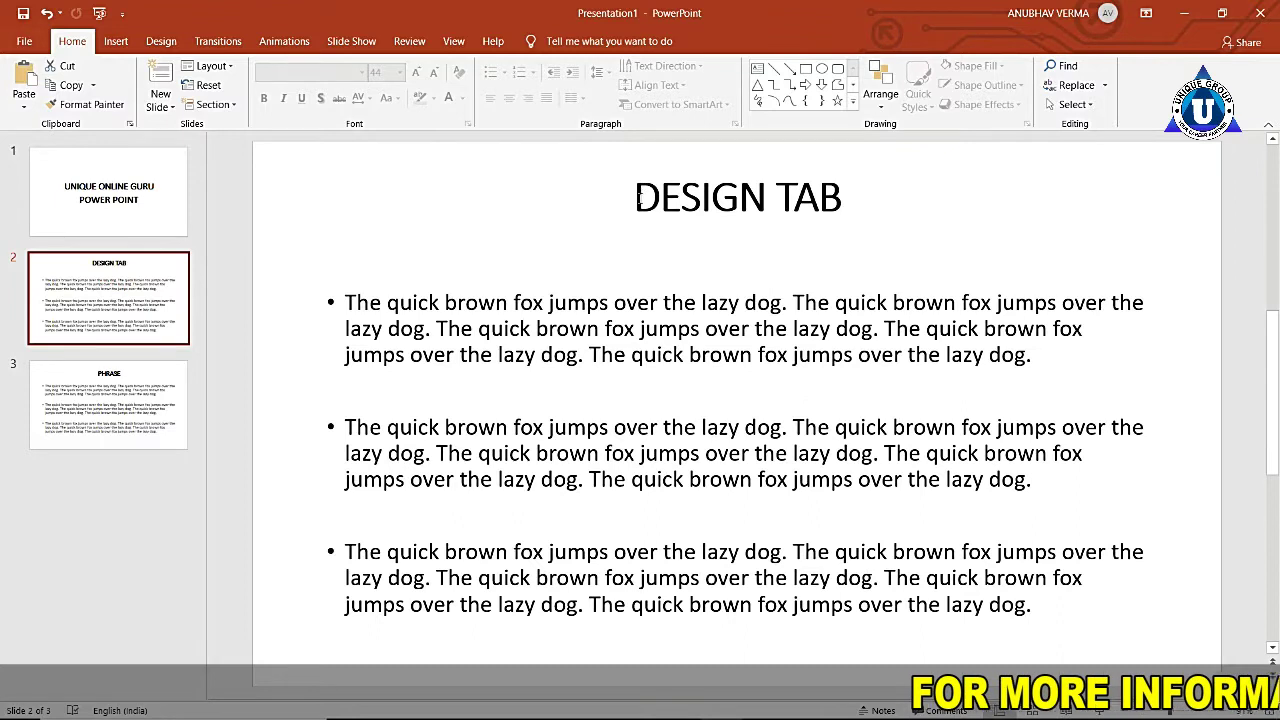
left_click(150, 415)
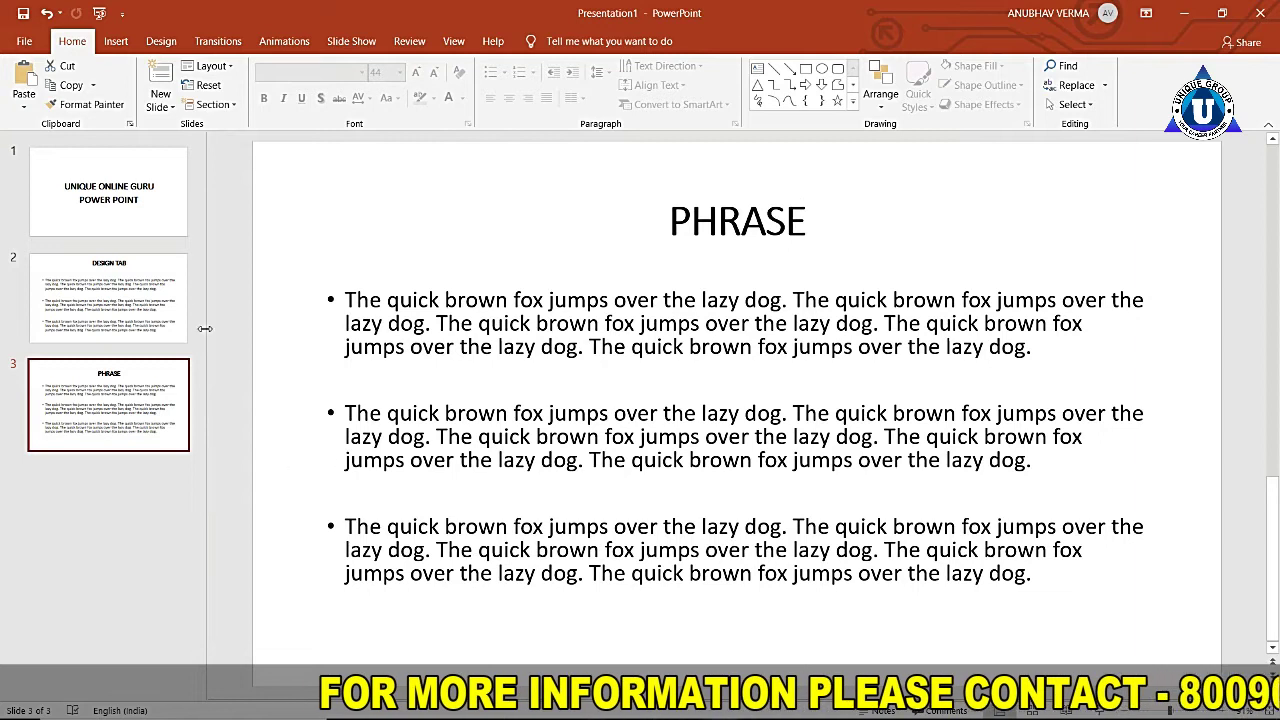
left_click(110, 192)
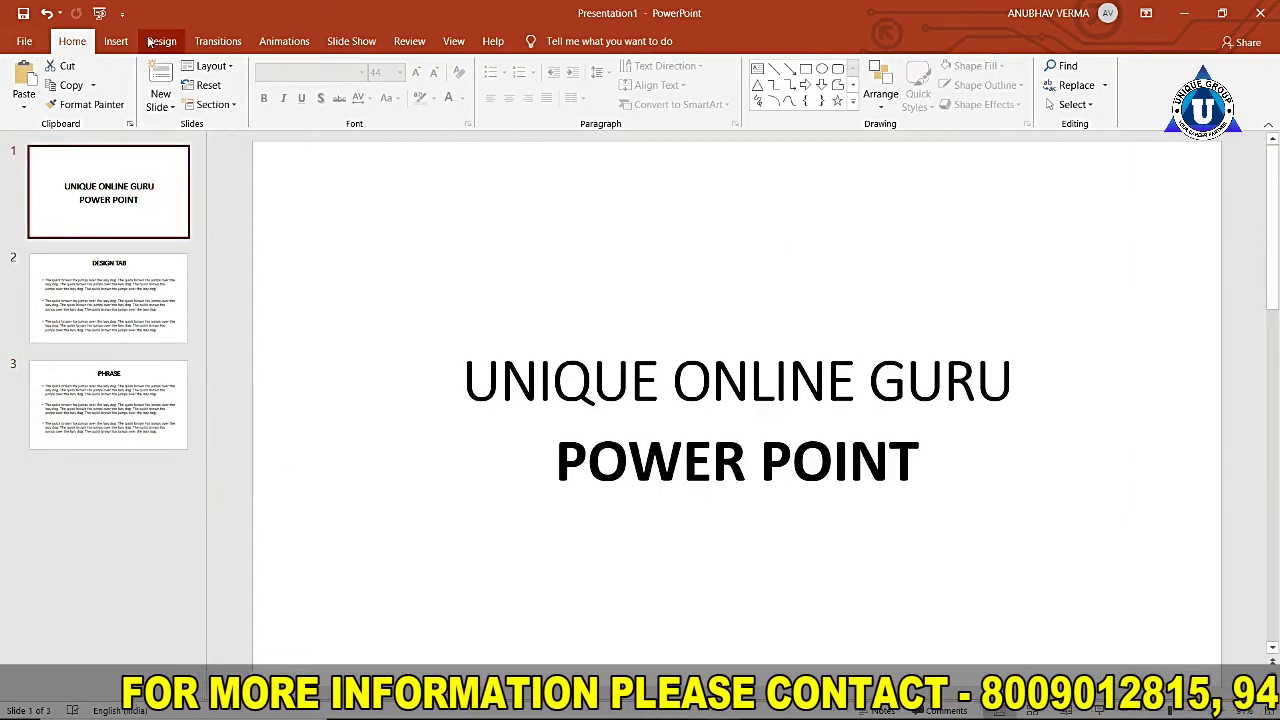
left_click(160, 41)
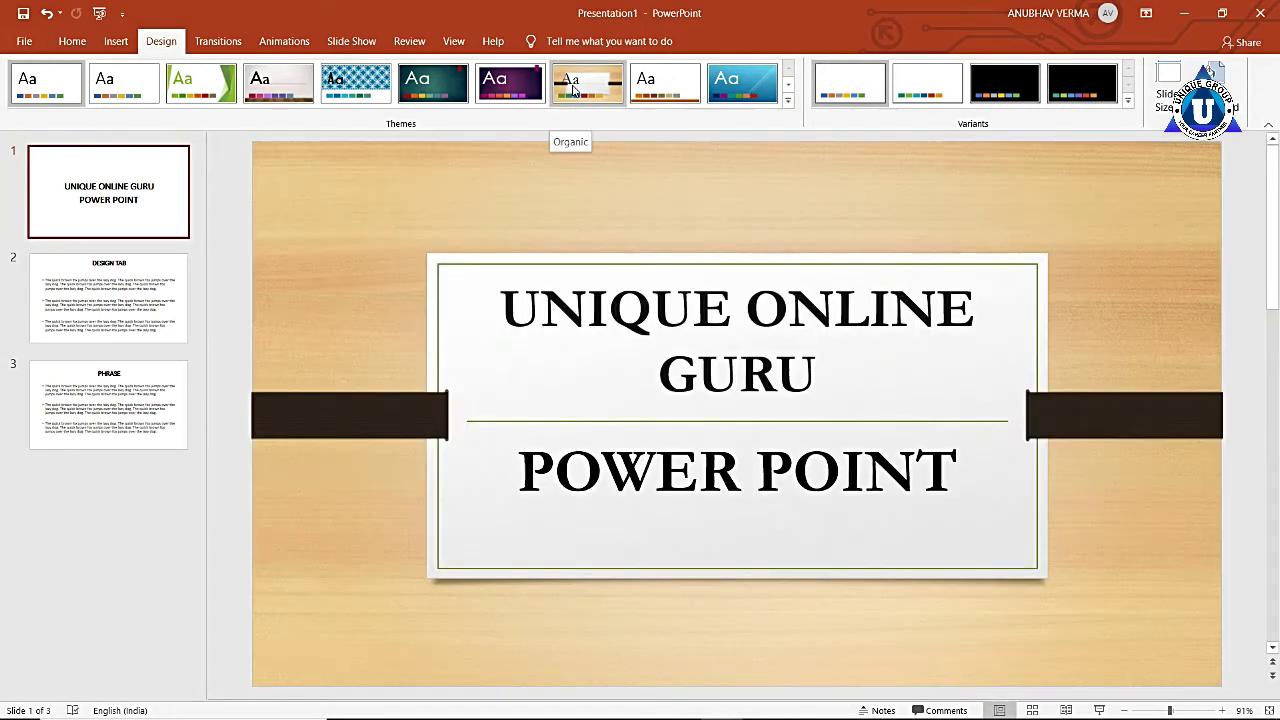
Apply the Organic theme, then choose its fourth variant, the light canvas-textured one
left_click(573, 88)
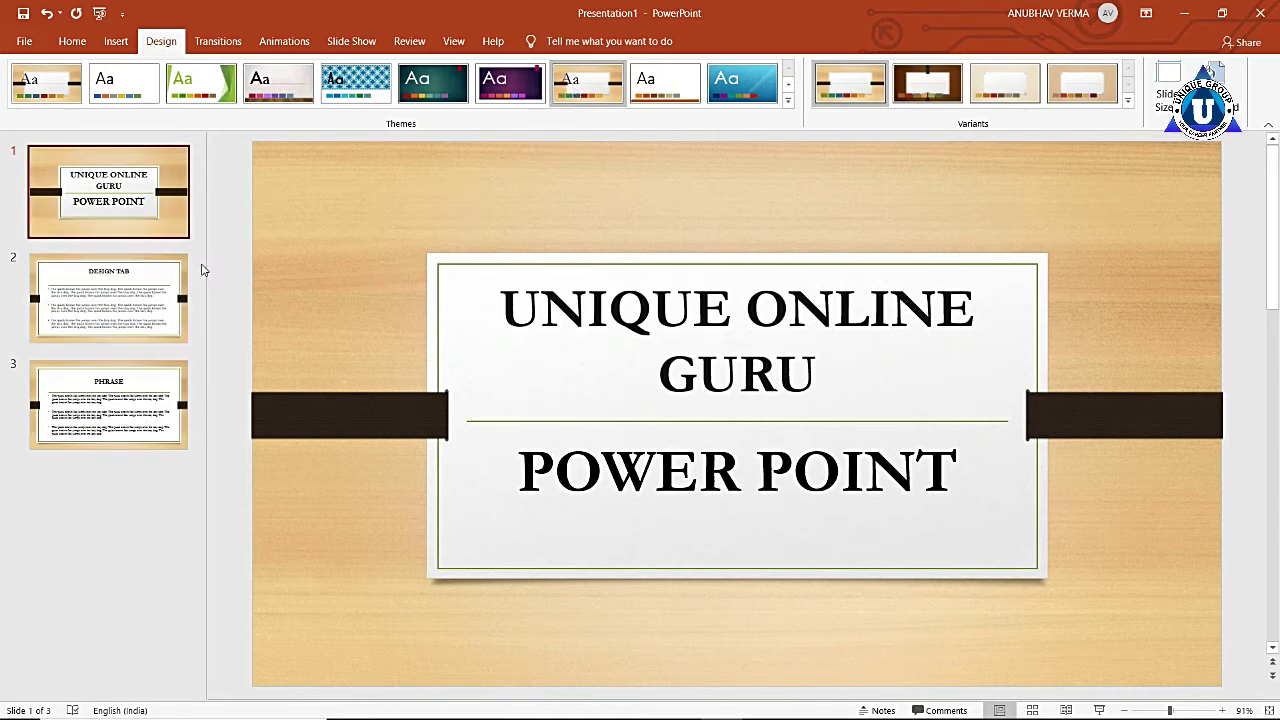
scroll(474, 308, "down", 1)
scroll(474, 308, "down", 1)
scroll(476, 311, "up", 2)
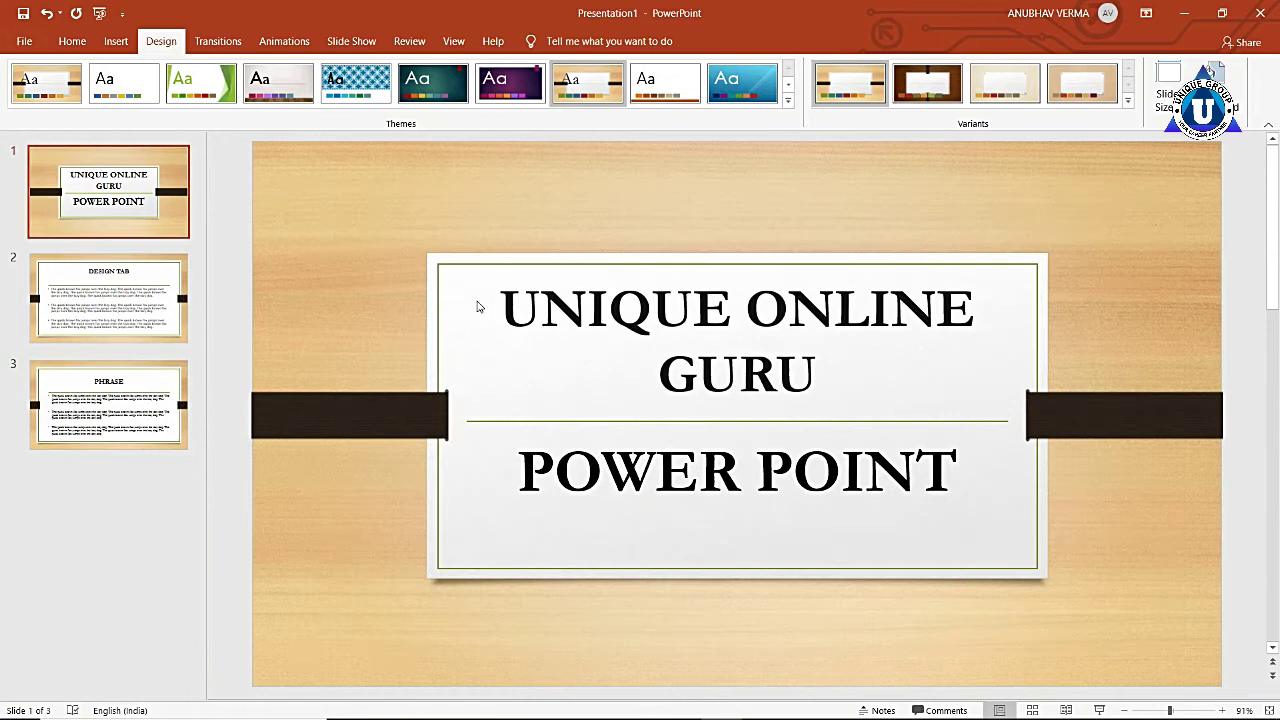
left_click(594, 80)
left_click(1128, 101)
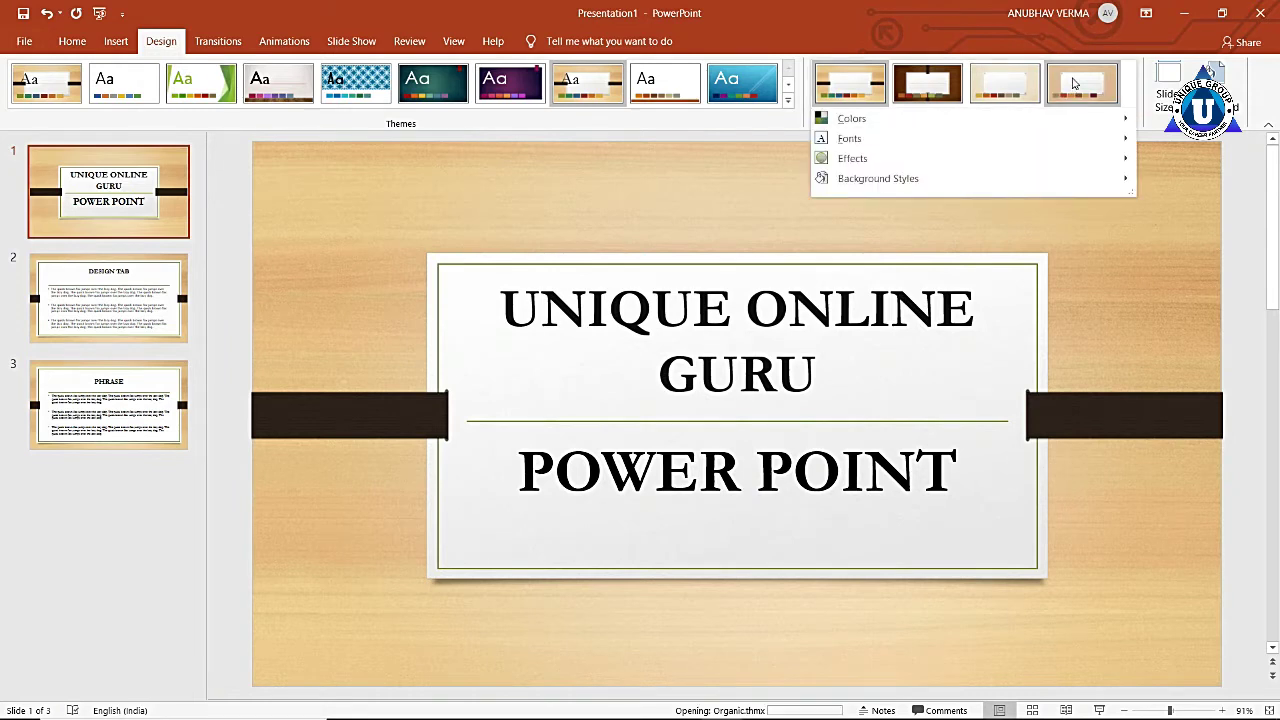
left_click(857, 103)
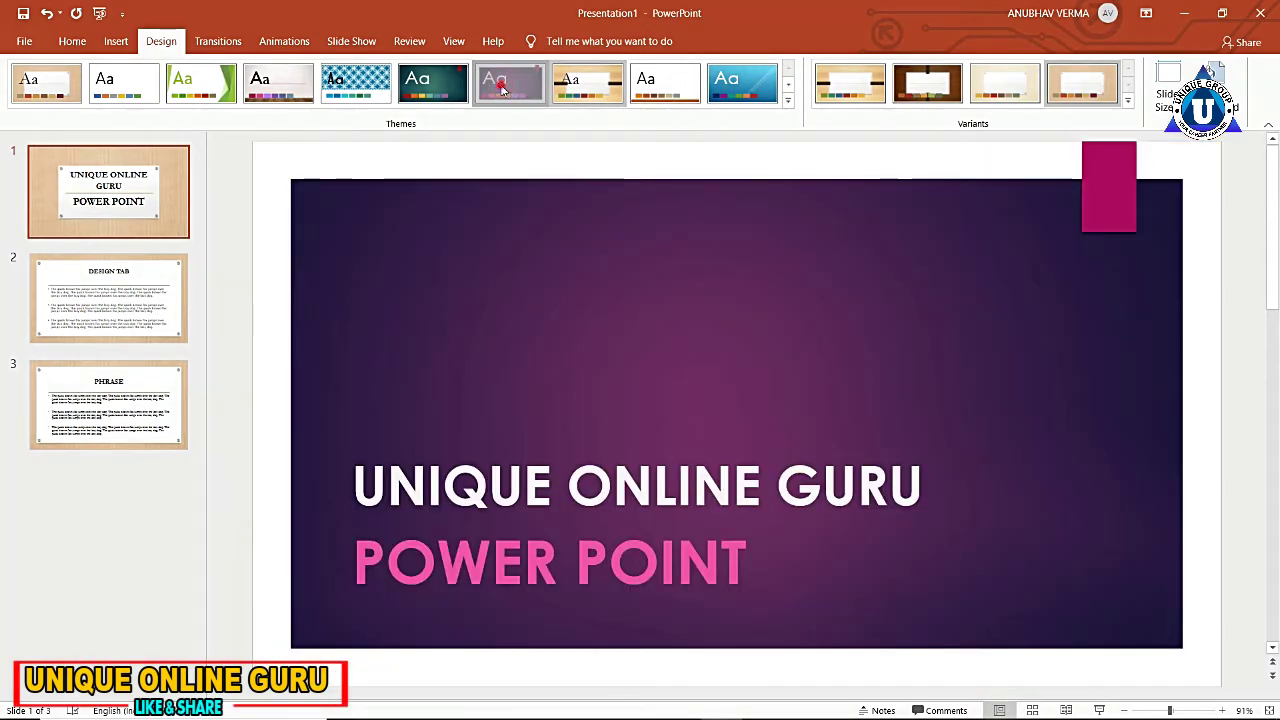
Apply the Ion Boardroom theme with its orange-red variant to all three slides
left_click(509, 84)
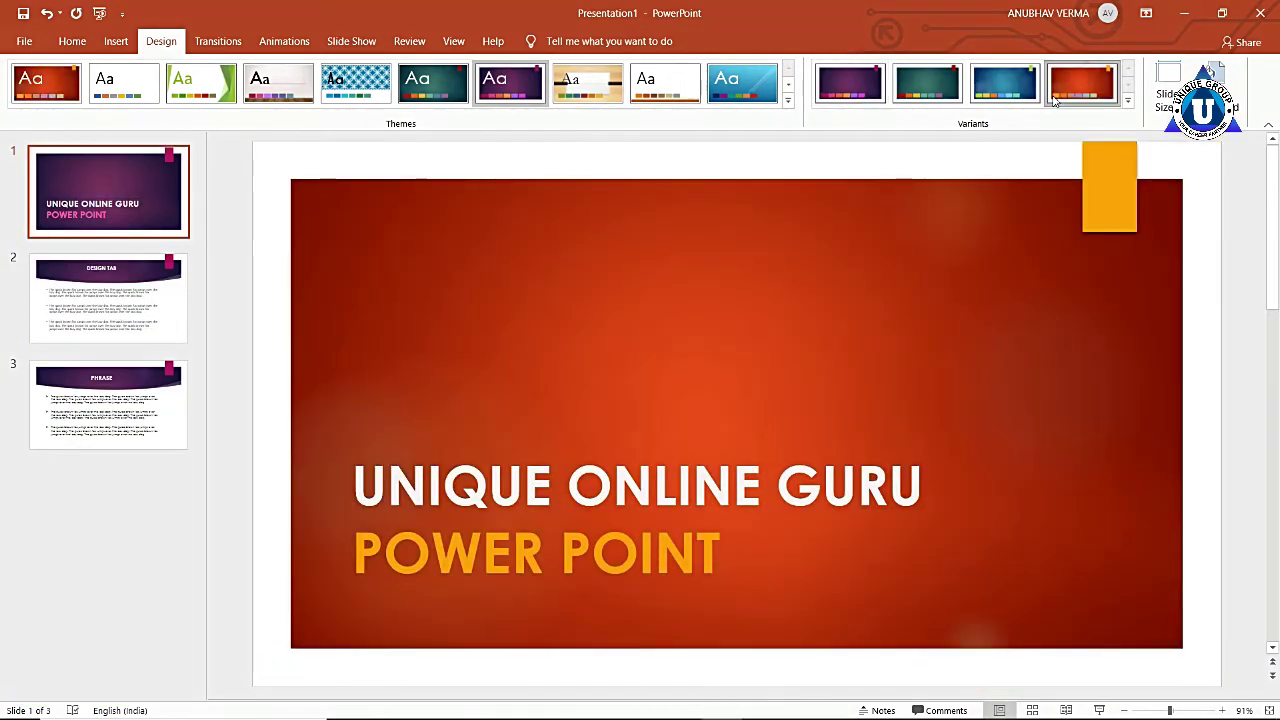
left_click(1055, 97)
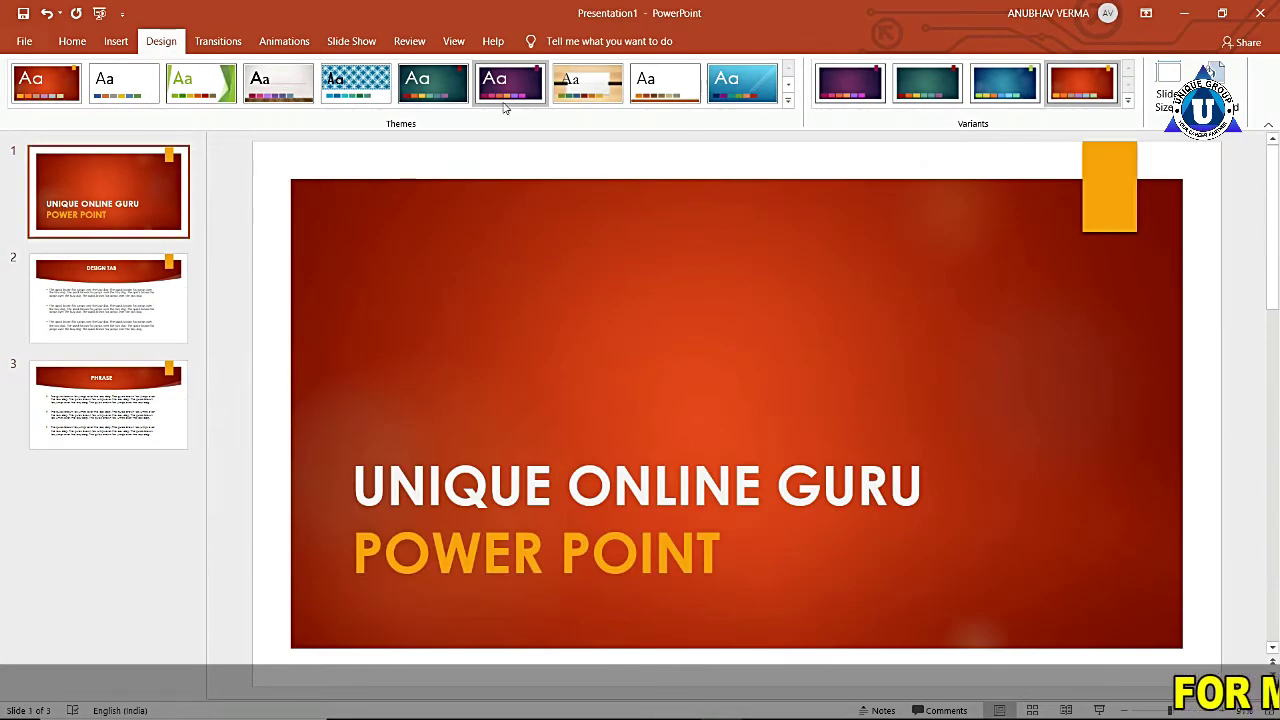
left_click(500, 88)
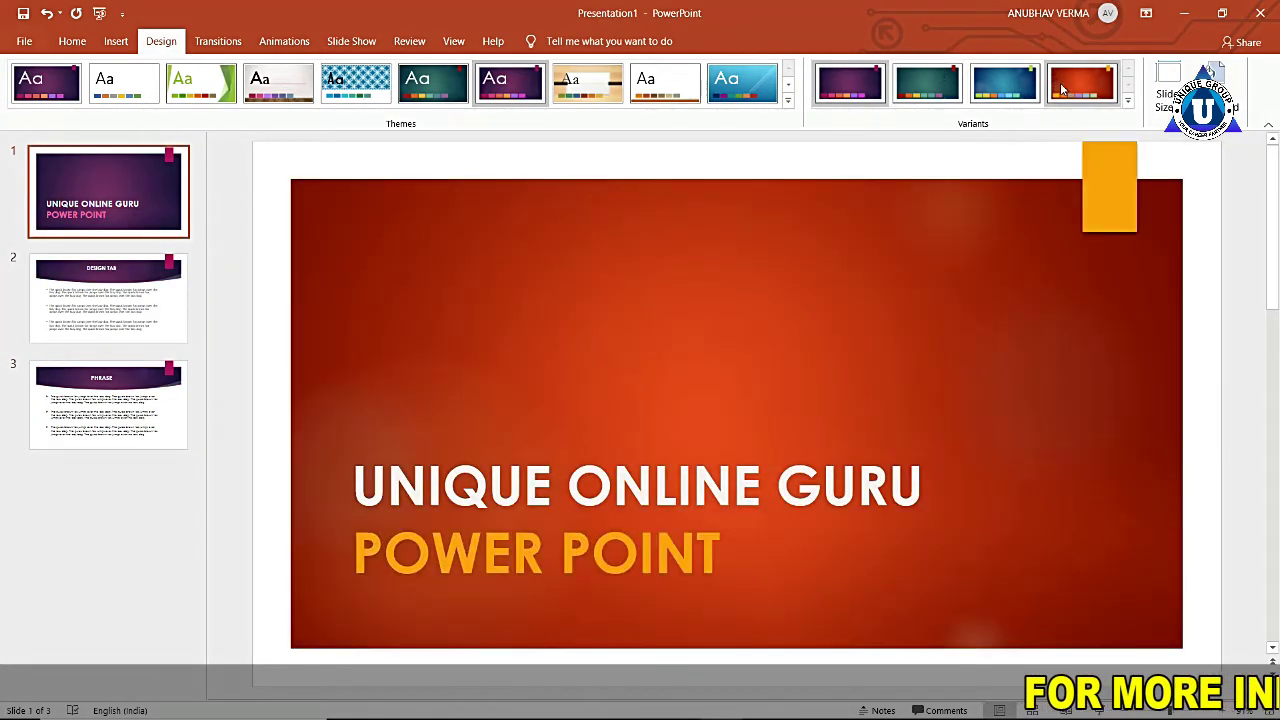
left_click(1062, 92)
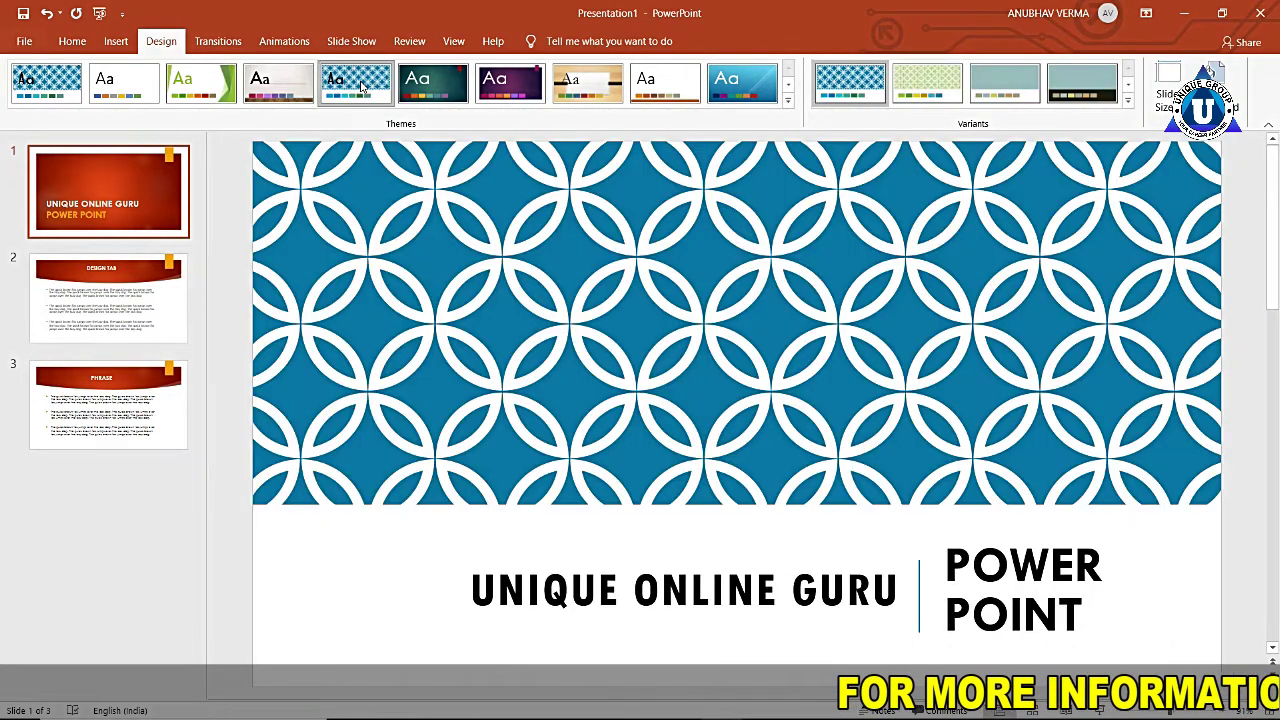
Apply the blue circle-pattern theme in its green variant and bring up Format Background
left_click(362, 88)
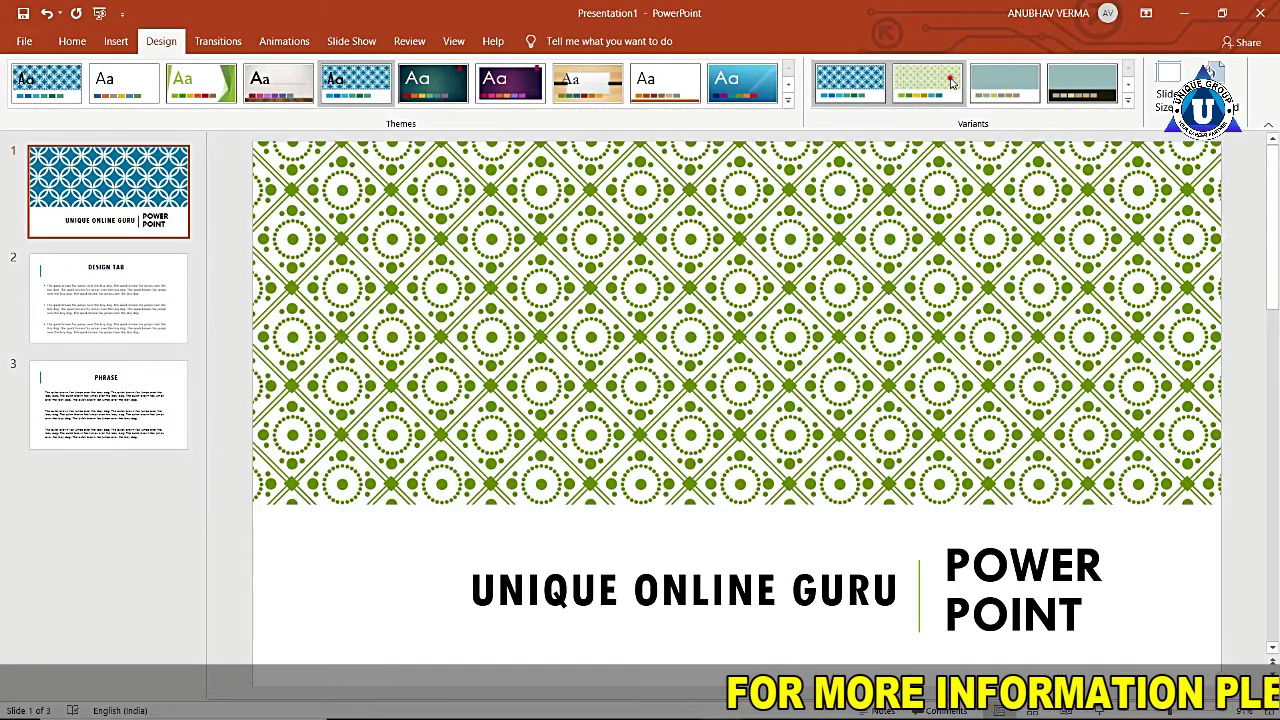
left_click(952, 84)
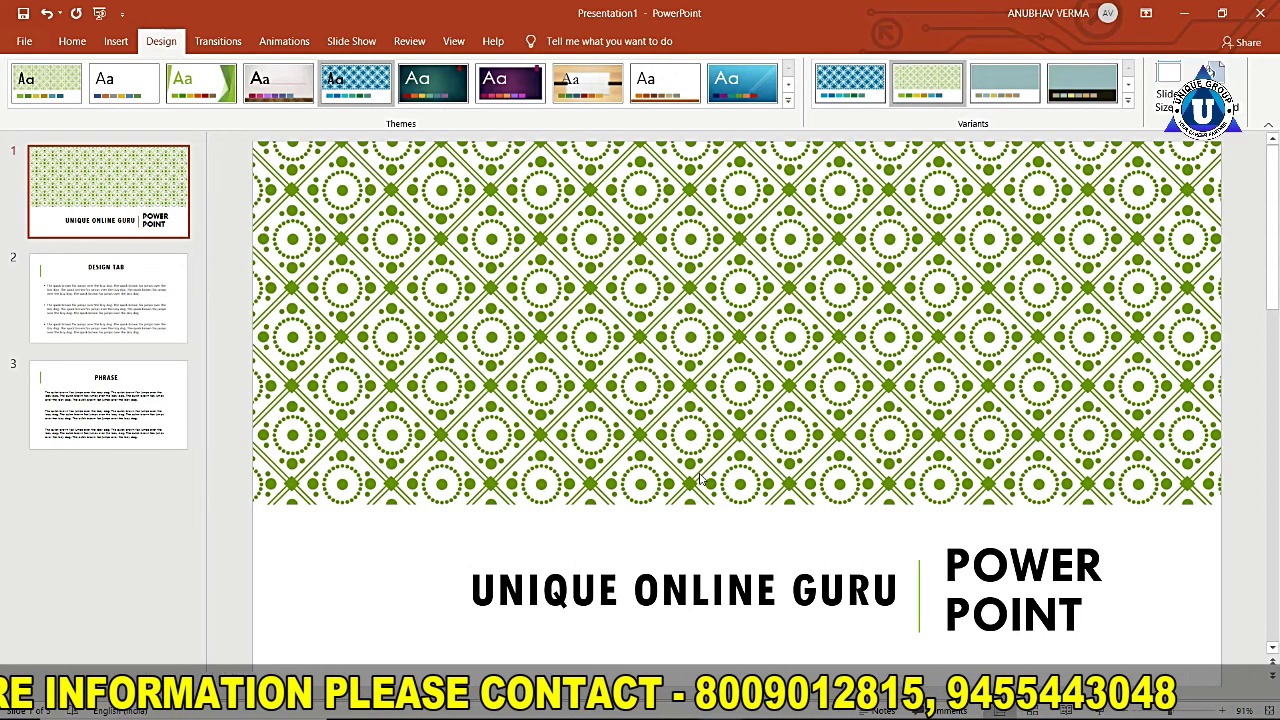
scroll(685, 538, "down", 1)
scroll(686, 536, "down", 1)
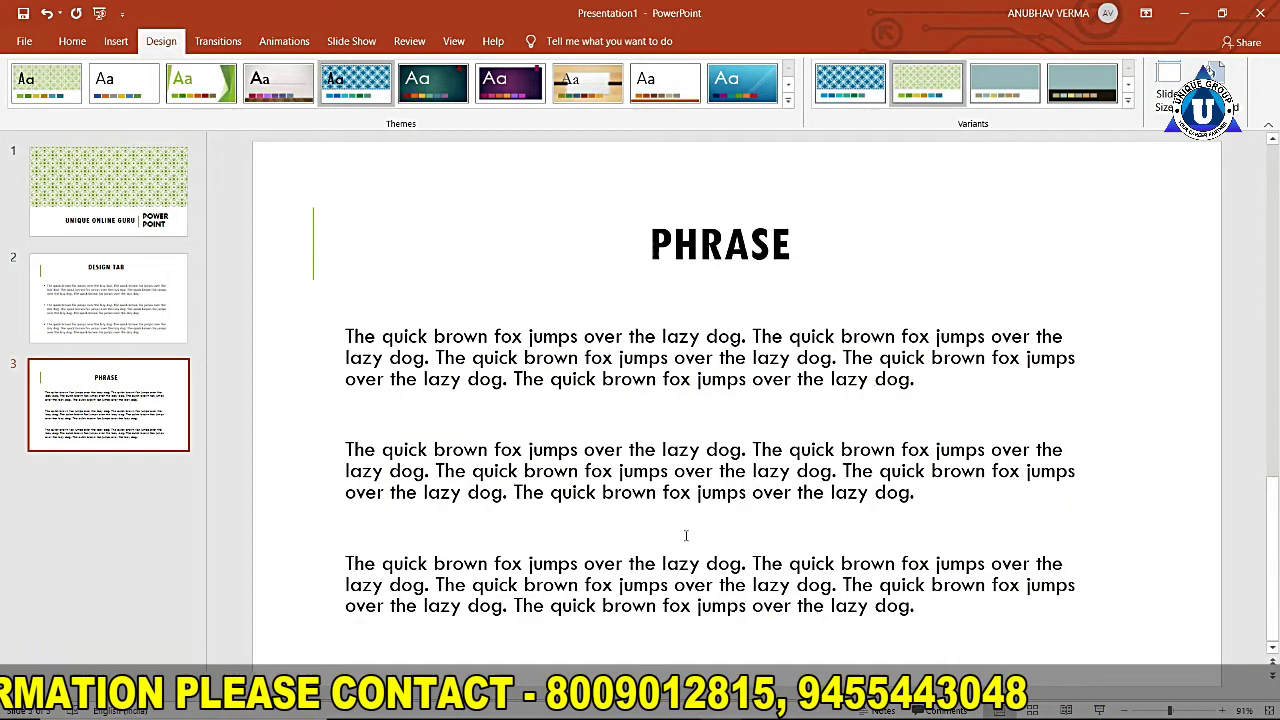
scroll(686, 536, "up", 2)
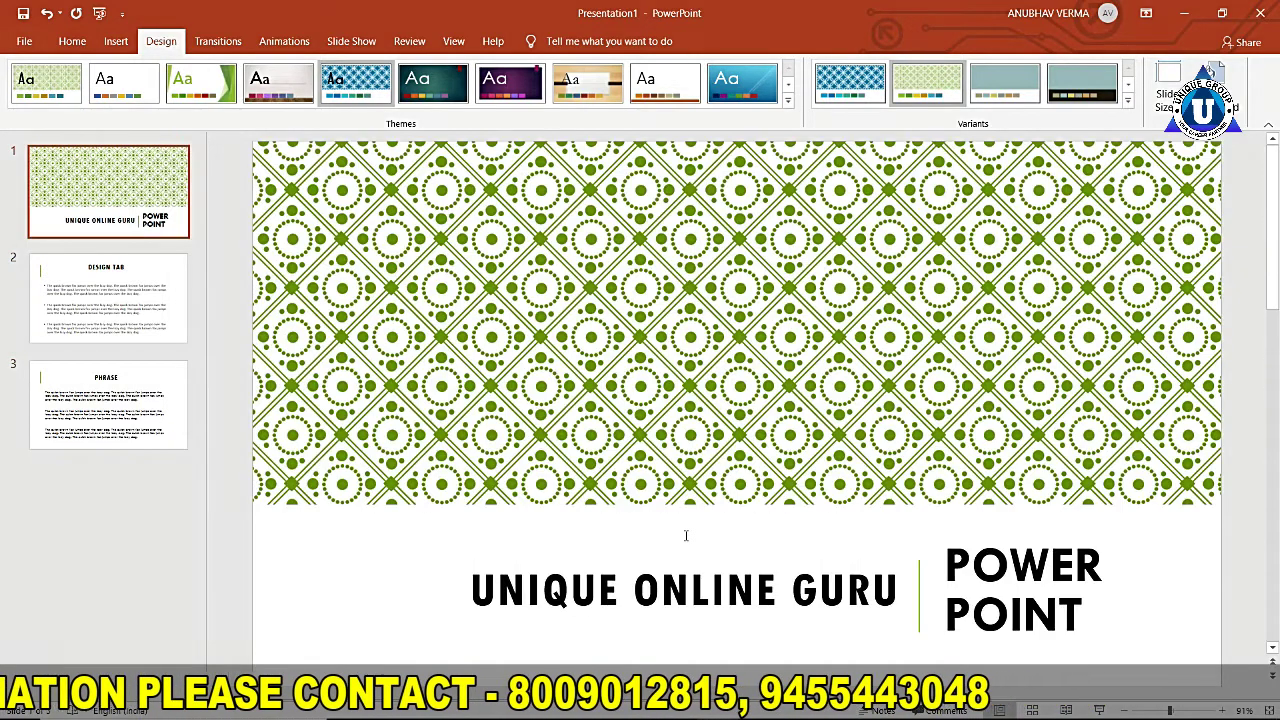
left_click(1234, 106)
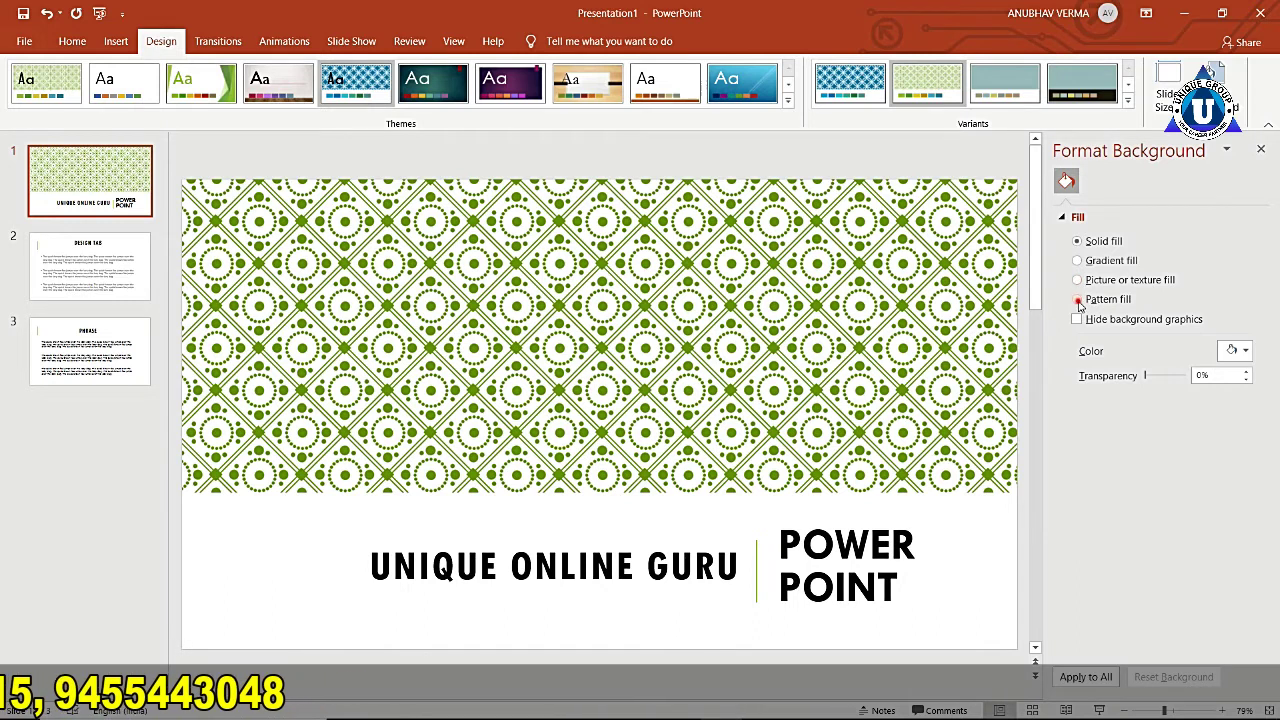
Set a diagonal-stripe pattern fill as the background and apply it to all slides
left_click(1078, 300)
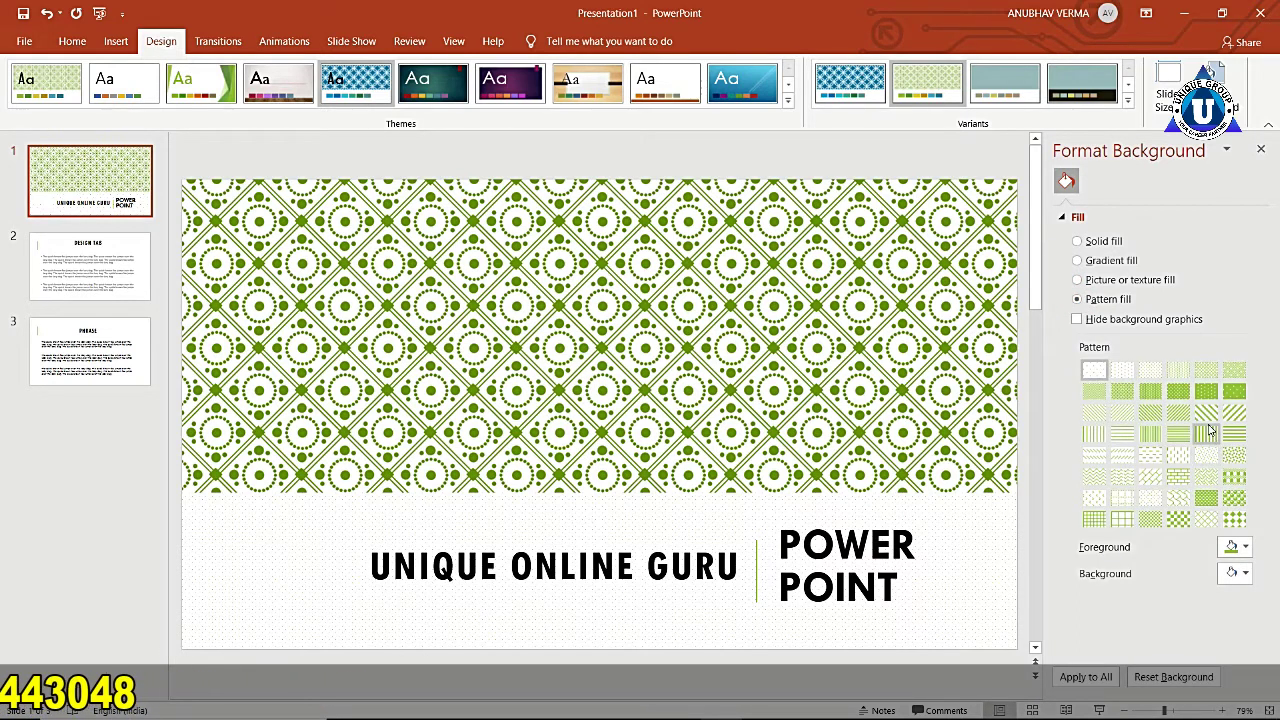
left_click(1208, 432)
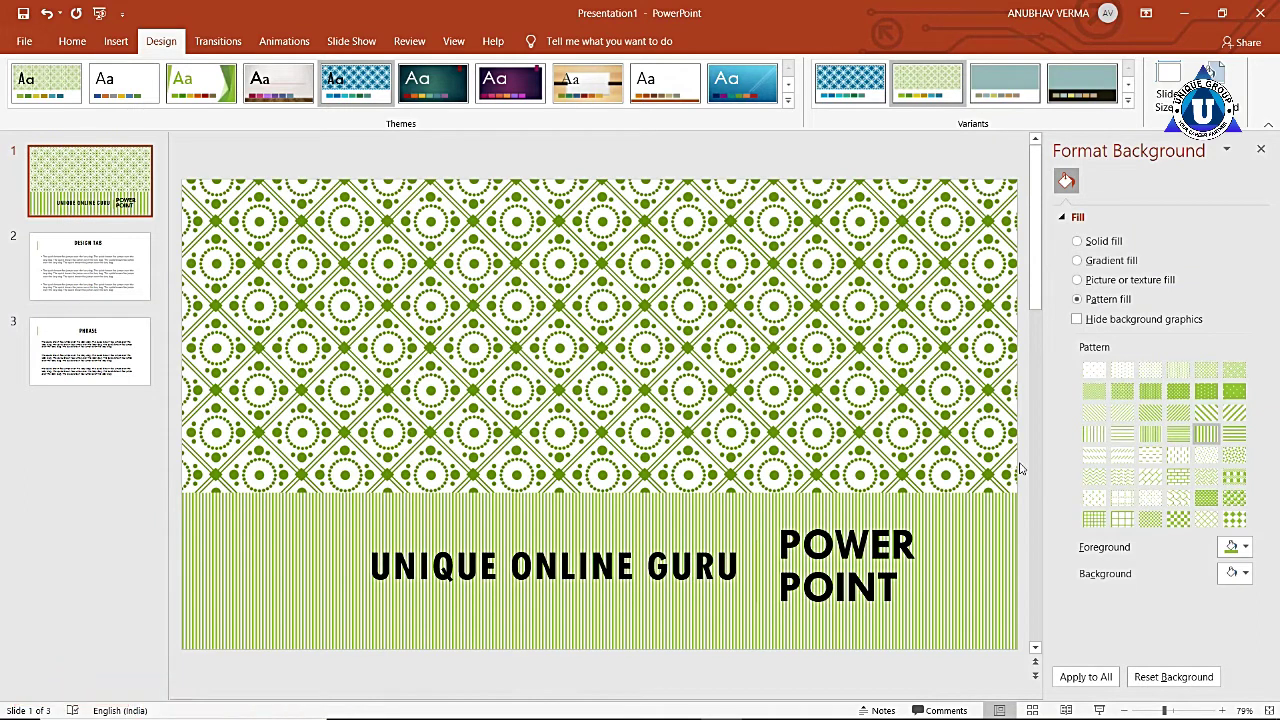
left_click(1234, 434)
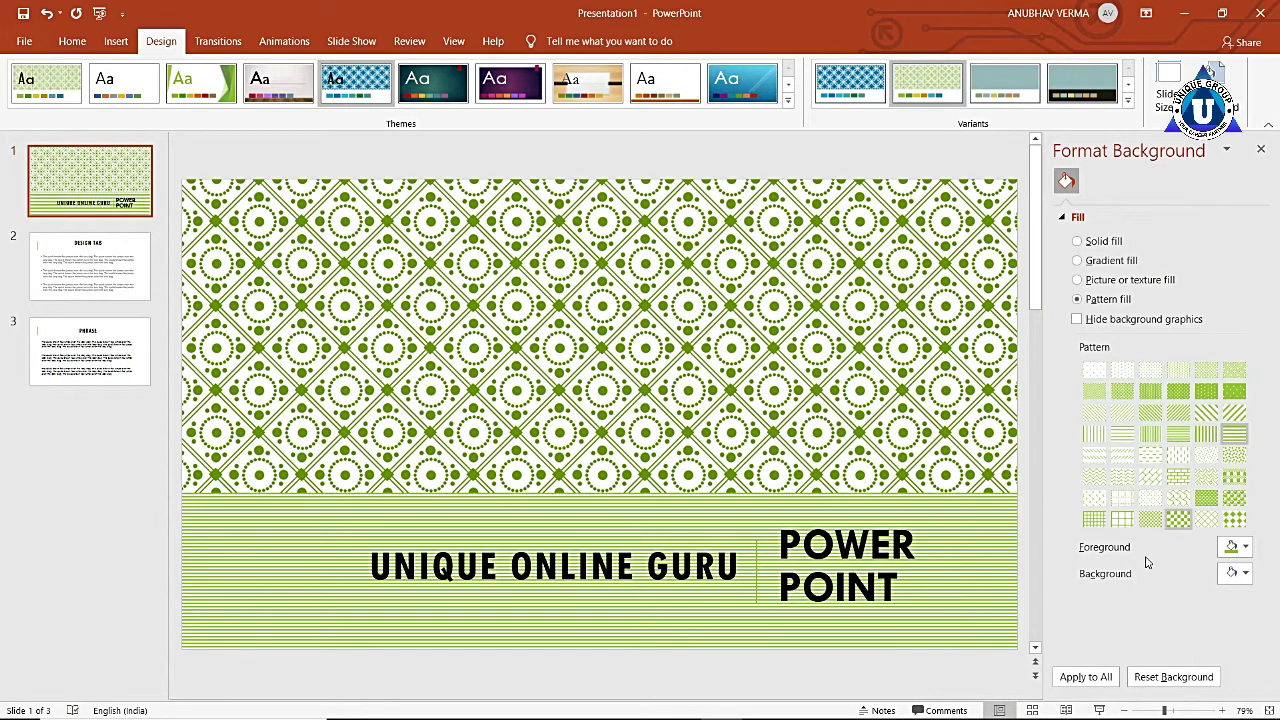
left_click(1235, 414)
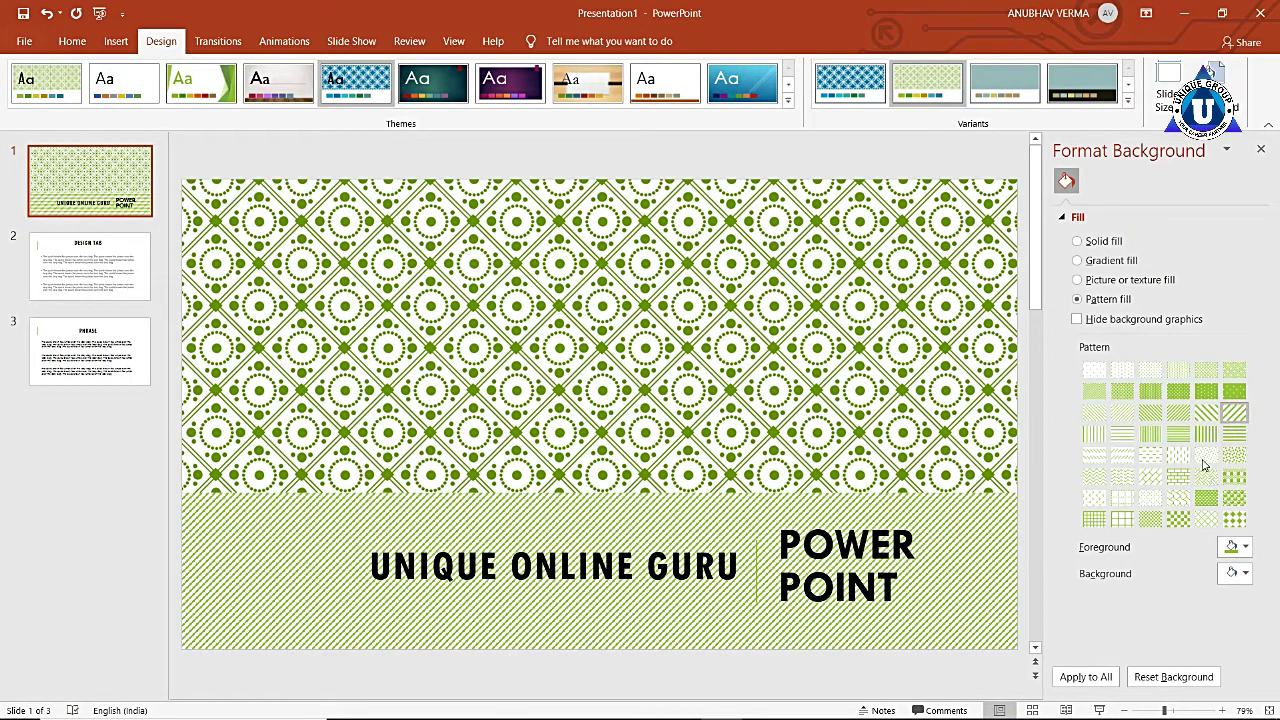
left_click(1087, 677)
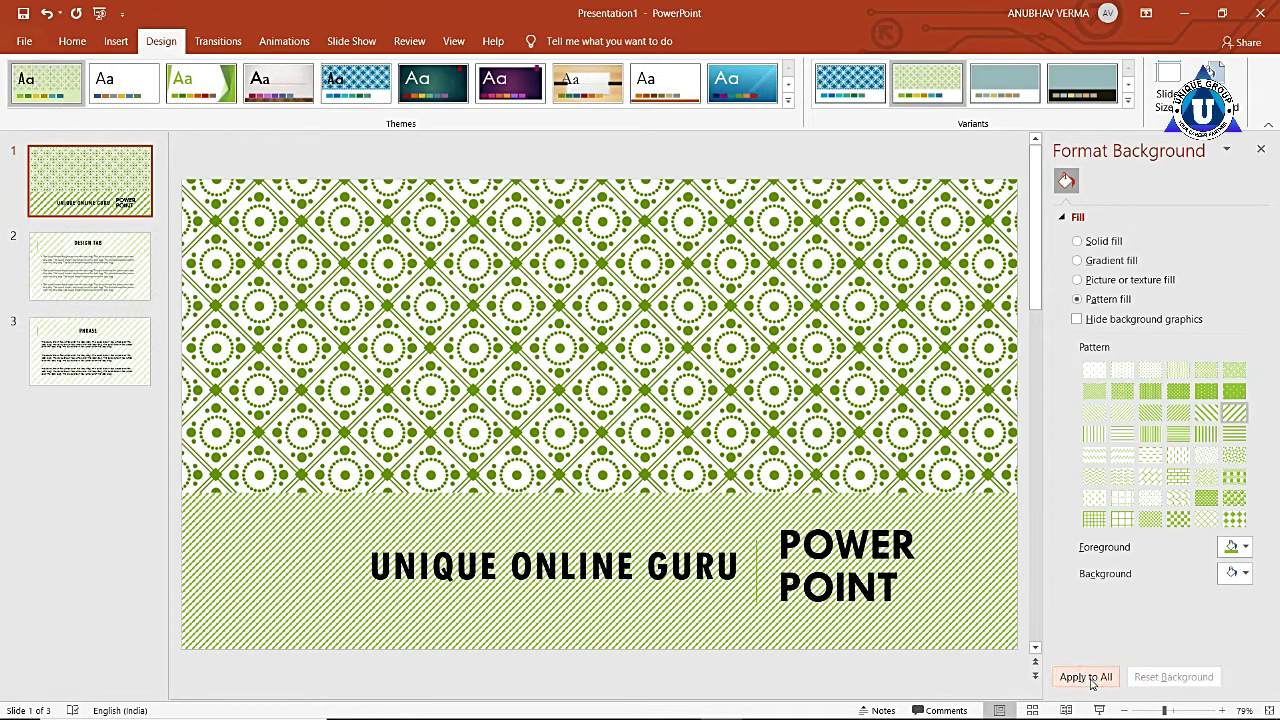
scroll(588, 433, "down", 2)
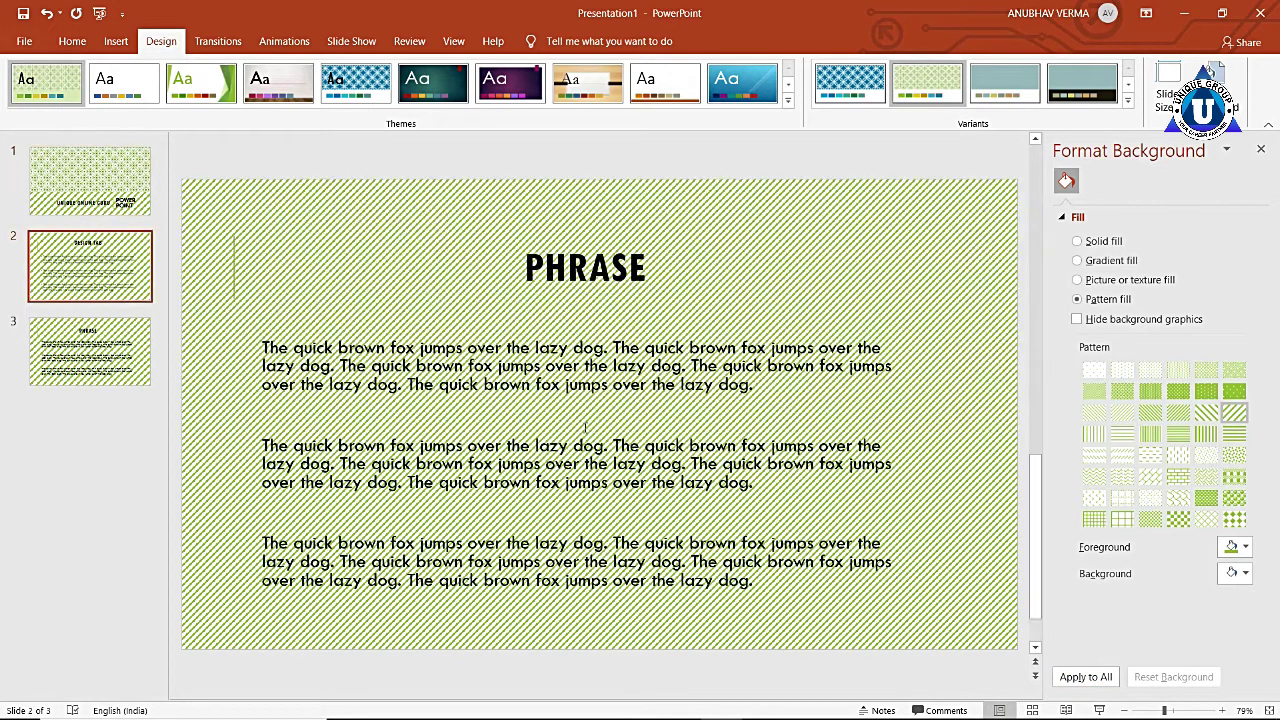
scroll(583, 428, "up", 2)
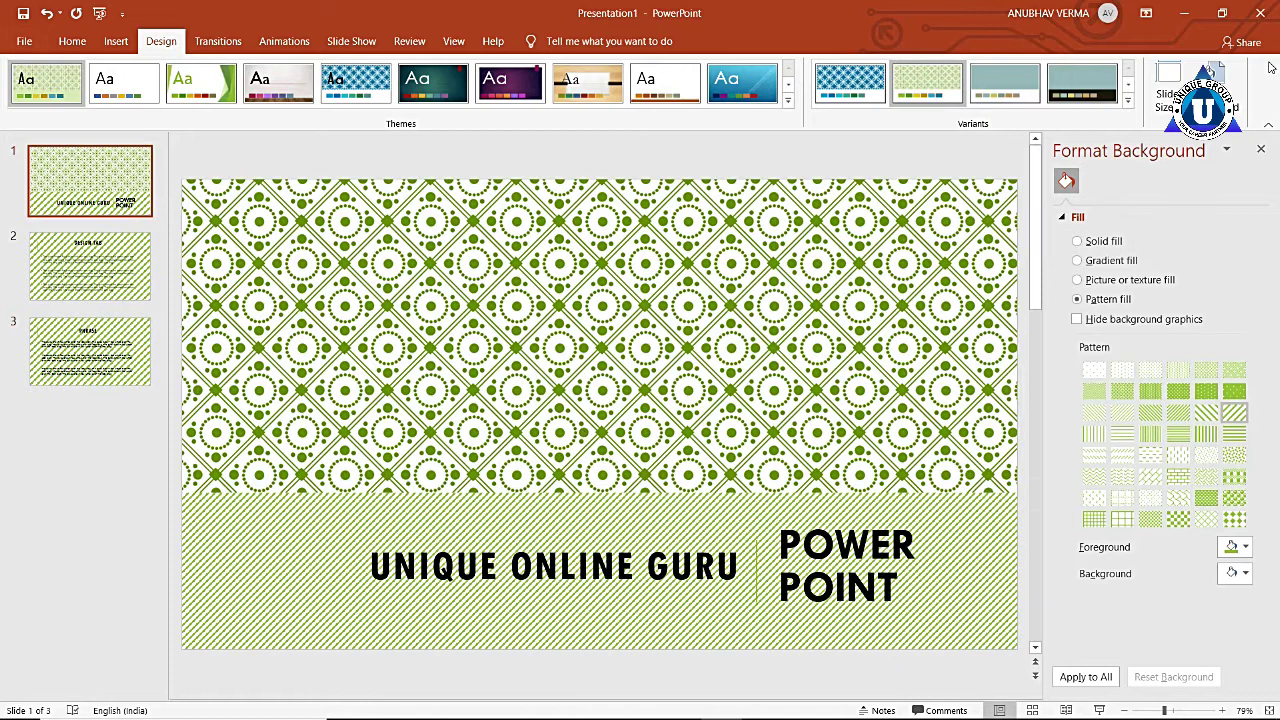
Close the Format Background pane to show the green striped slides
left_click(1261, 151)
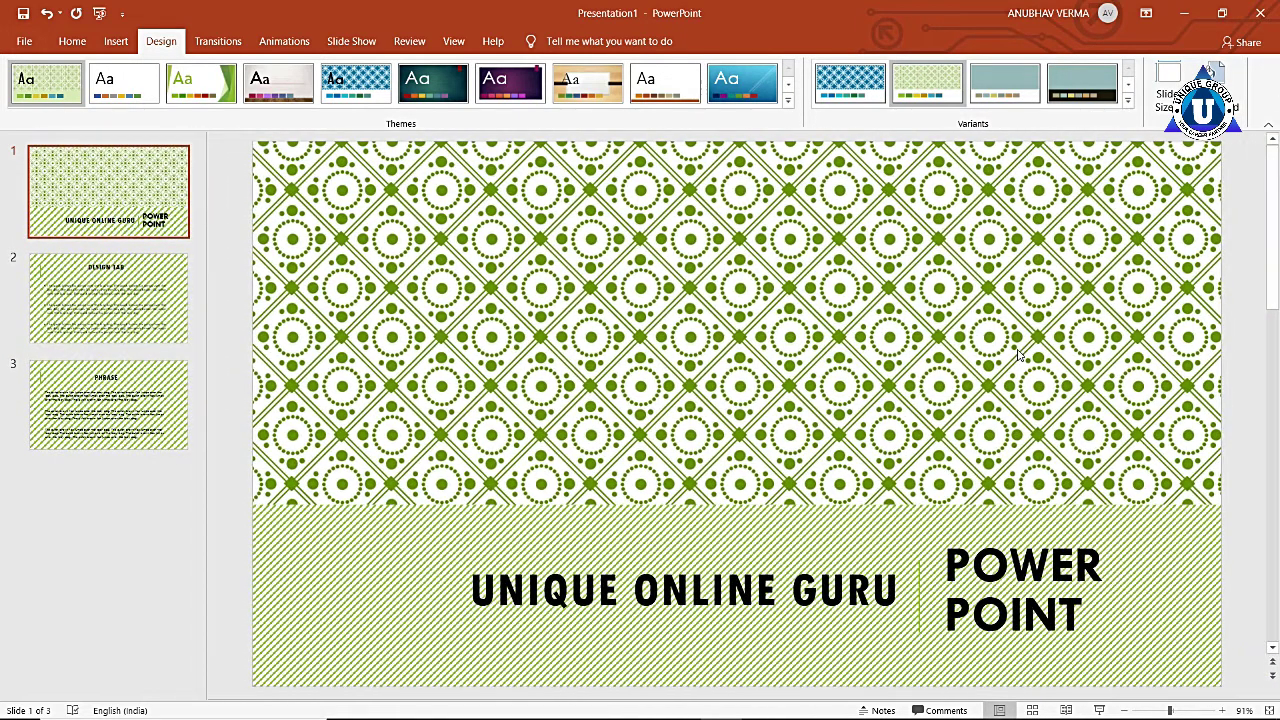